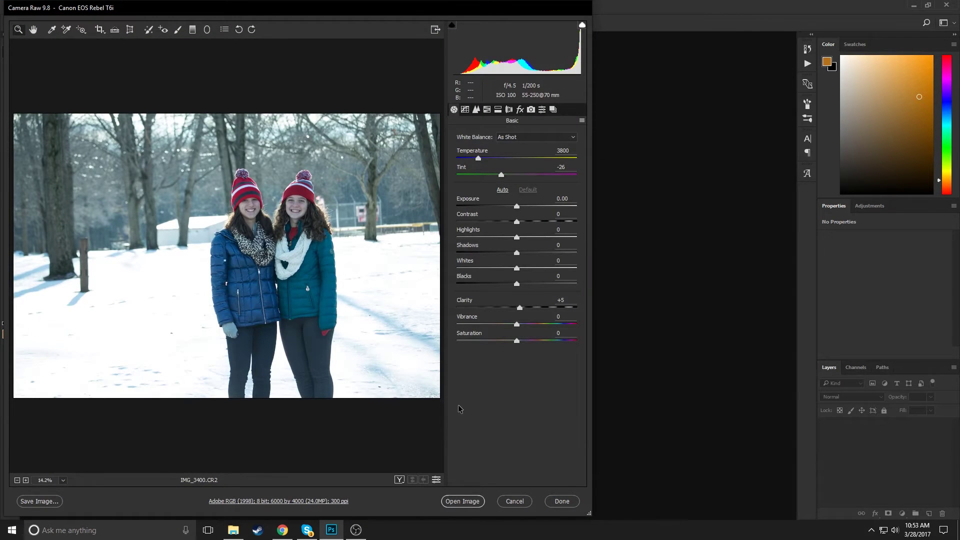
- Open the photo and crop it tighter around the girls, trimming the left trees and bottom snow
{"action": "left_click", "coordinate": [457, 502]}
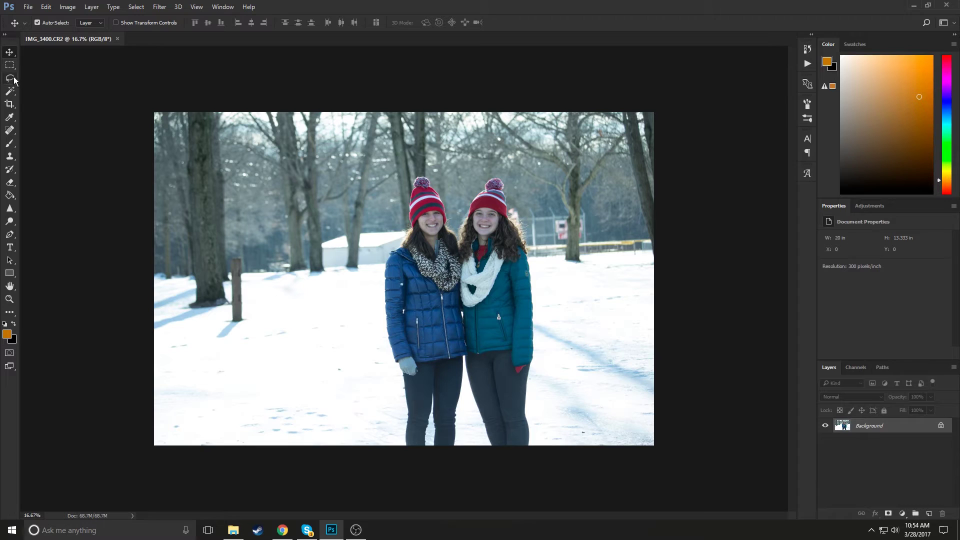
{"action": "left_click", "coordinate": [9, 104]}
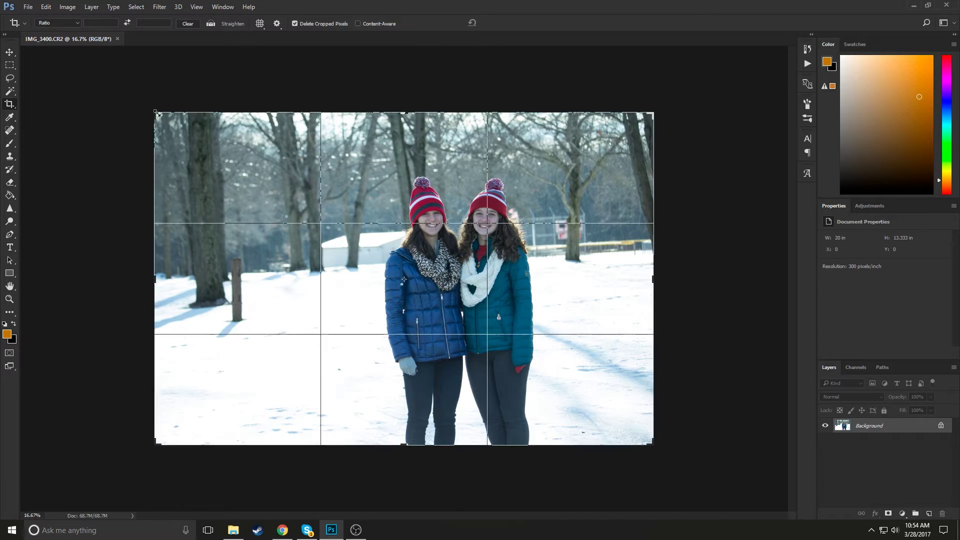
{"action": "left_click_drag", "start_coordinate": [156, 113], "coordinate": [215, 130]}
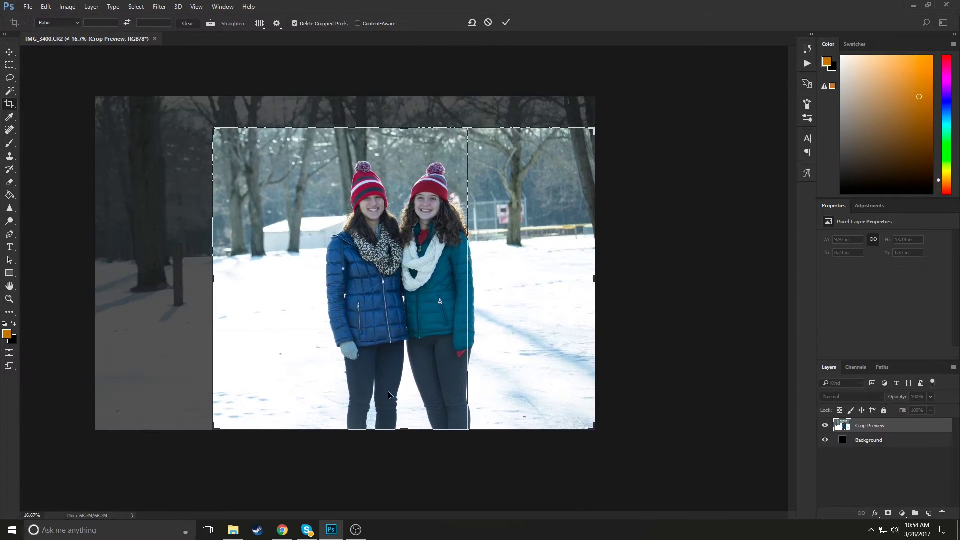
{"action": "left_click_drag", "start_coordinate": [404, 429], "coordinate": [410, 407]}
{"action": "left_click_drag", "start_coordinate": [214, 274], "coordinate": [229, 274]}
{"action": "left_click_drag", "start_coordinate": [584, 283], "coordinate": [580, 283]}
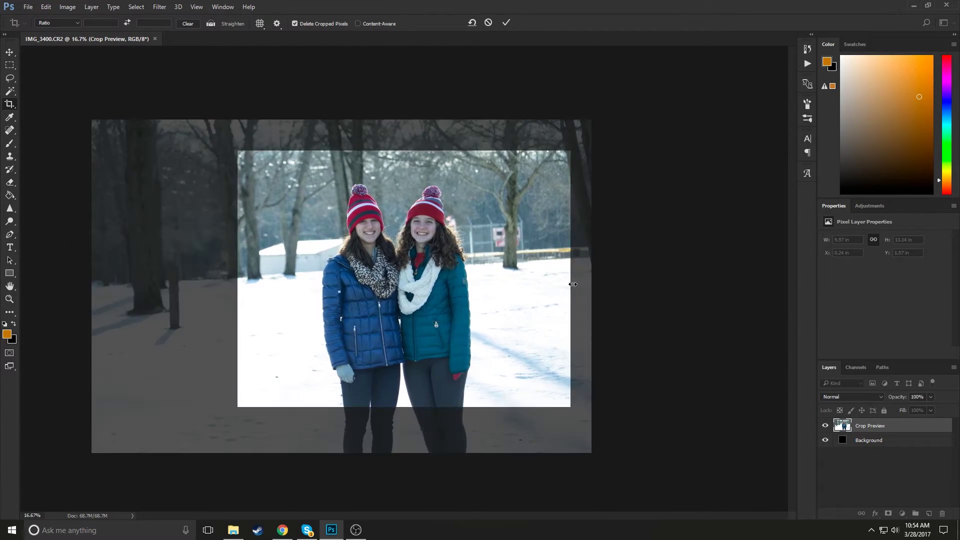
{"action": "key", "text": "Return"}
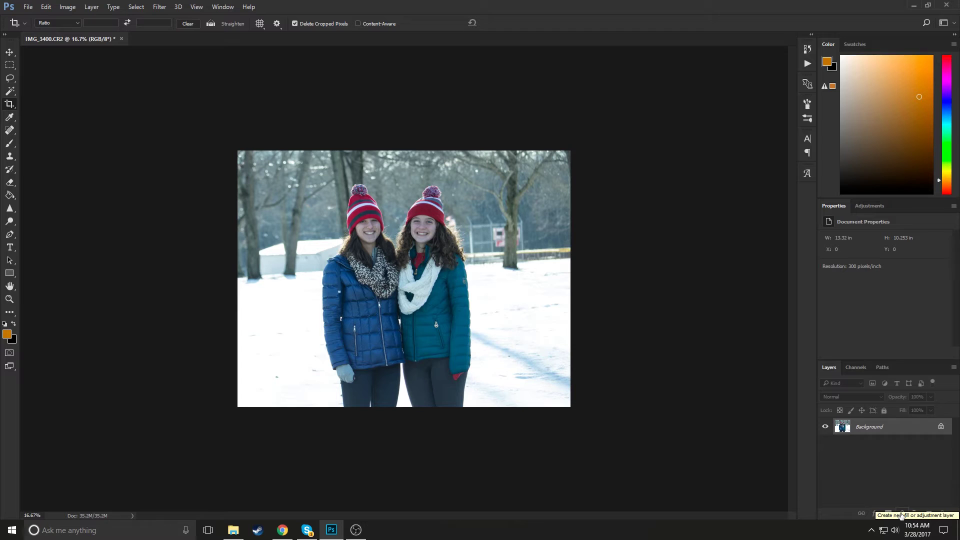
- Add a Gradient Map adjustment layer, hide it, and add a Curves adjustment layer
{"action": "left_click", "coordinate": [902, 515]}
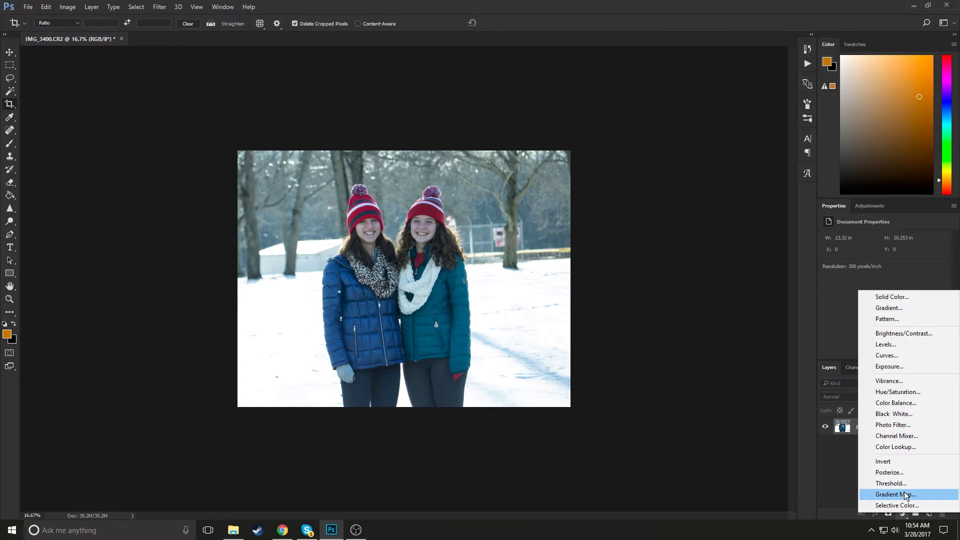
{"action": "left_click", "coordinate": [907, 495]}
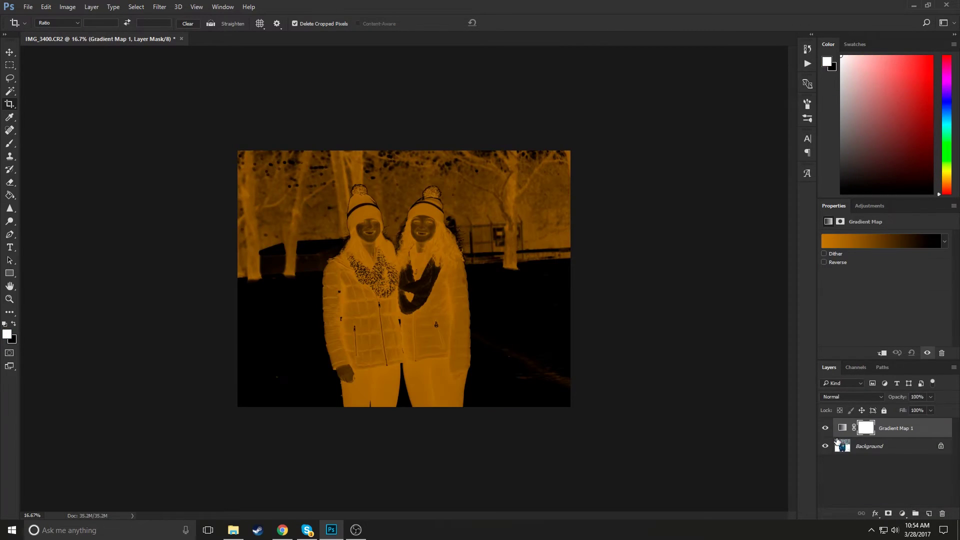
{"action": "left_click", "coordinate": [825, 428]}
{"action": "left_click", "coordinate": [903, 514]}
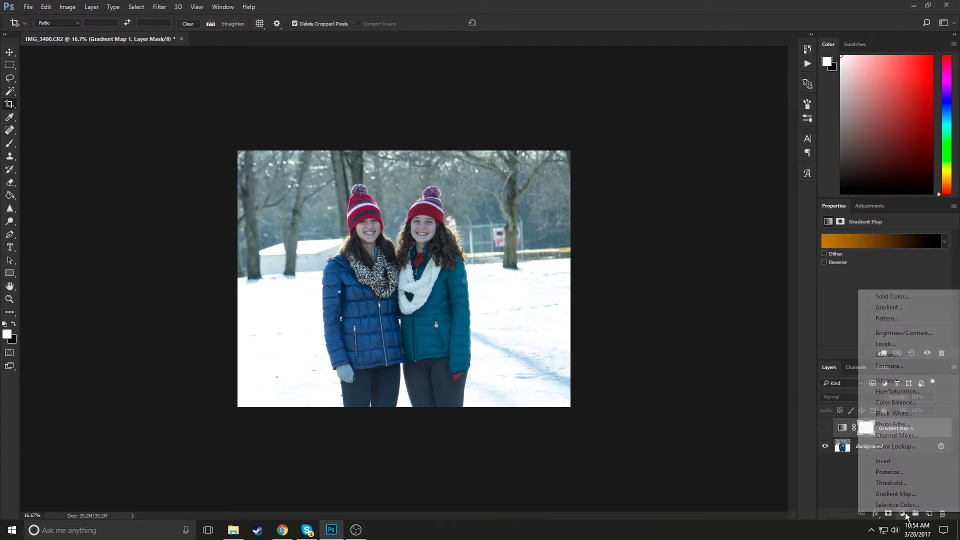
{"action": "left_click", "coordinate": [897, 354]}
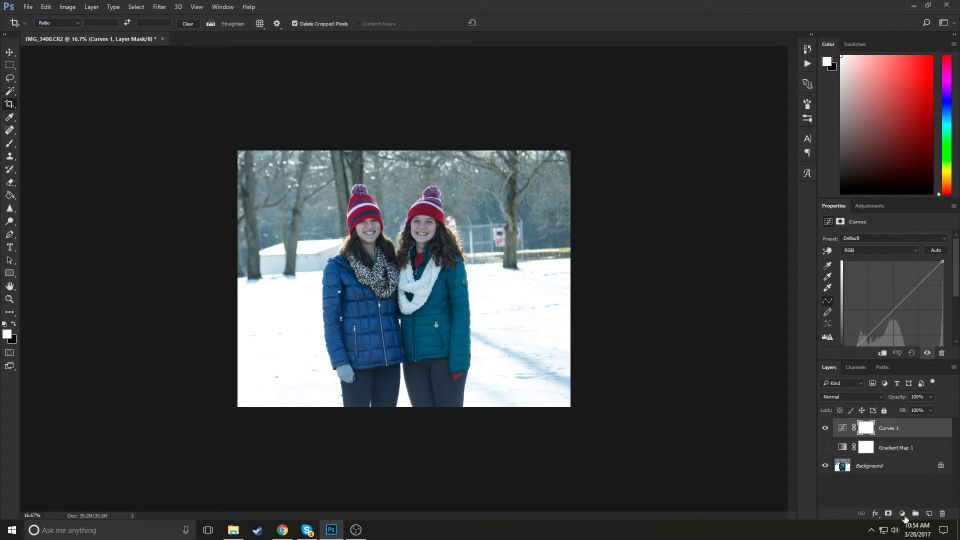
- Add two orange Gradient Fill layers
{"action": "left_click", "coordinate": [902, 514]}
{"action": "left_click", "coordinate": [893, 310]}
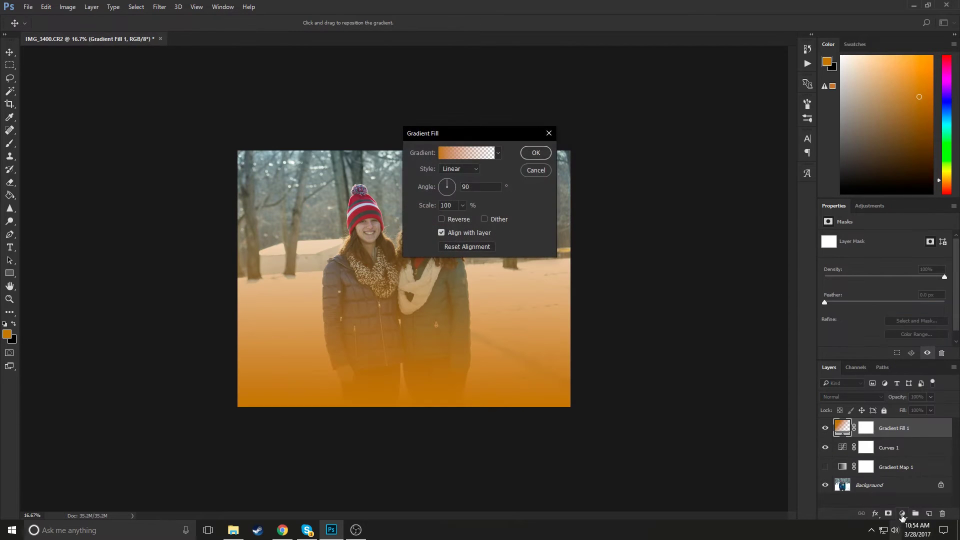
{"action": "left_click", "coordinate": [537, 153]}
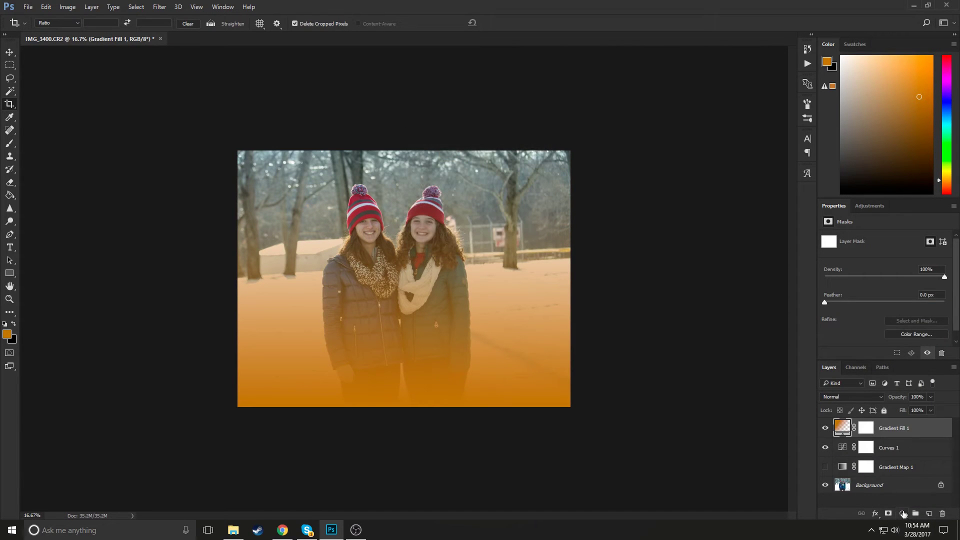
{"action": "left_click", "coordinate": [903, 514]}
{"action": "left_click", "coordinate": [893, 306]}
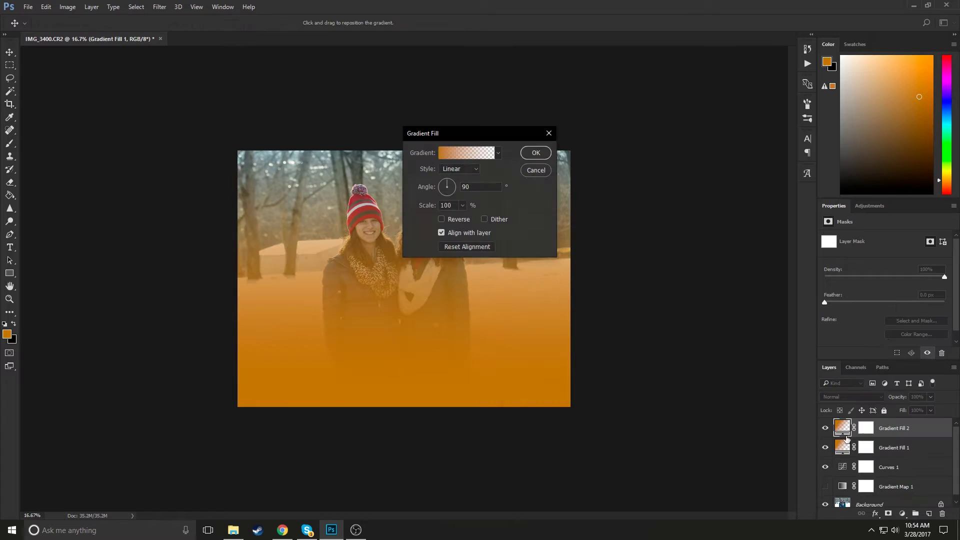
{"action": "left_click", "coordinate": [536, 153]}
{"action": "key", "text": "c"}
- Move Curves below the Gradient Map and hide both gradient fill layers
{"action": "left_click_drag", "start_coordinate": [894, 428], "coordinate": [889, 482]}
{"action": "left_click", "coordinate": [825, 442]}
{"action": "left_click", "coordinate": [825, 423]}
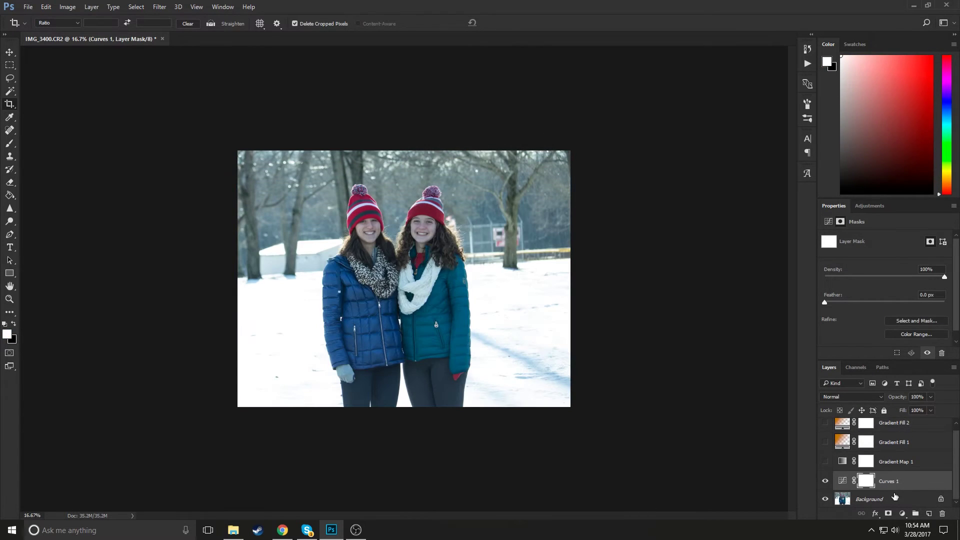
- Sample a neutral gray point in the snow for Curves 1, then compare it toggled off and on
{"action": "left_click", "coordinate": [843, 481]}
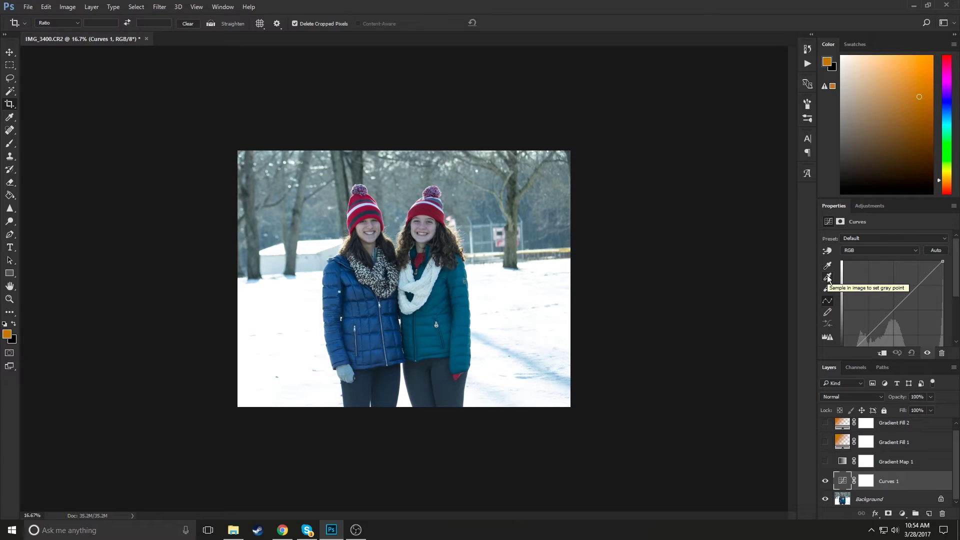
{"action": "left_click", "coordinate": [827, 278]}
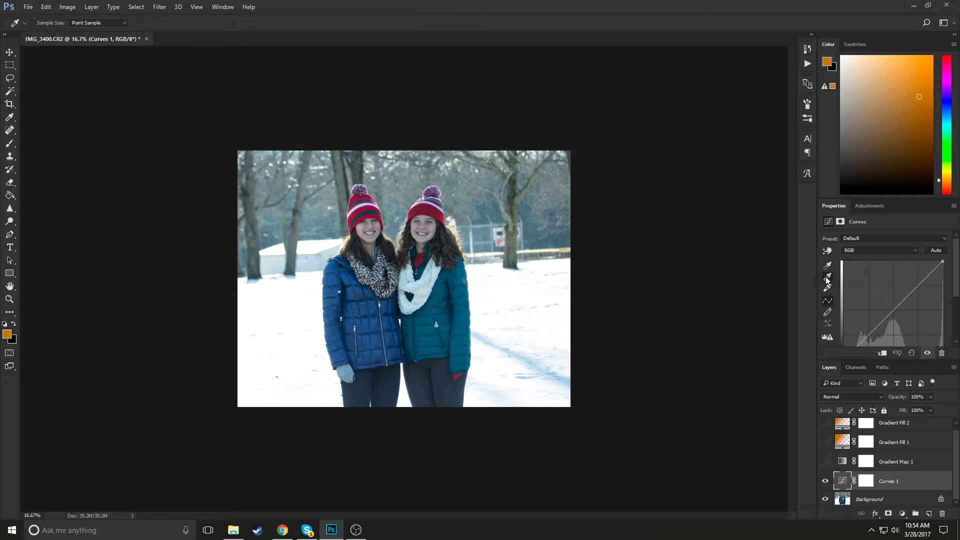
{"action": "left_click", "coordinate": [389, 374]}
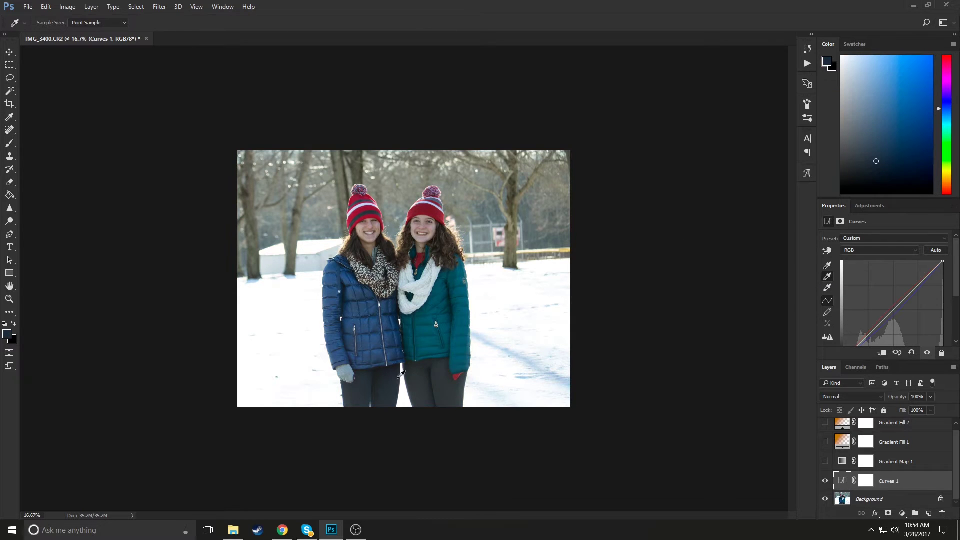
{"action": "left_click", "coordinate": [424, 376]}
{"action": "left_click", "coordinate": [393, 382]}
{"action": "left_click", "coordinate": [425, 380]}
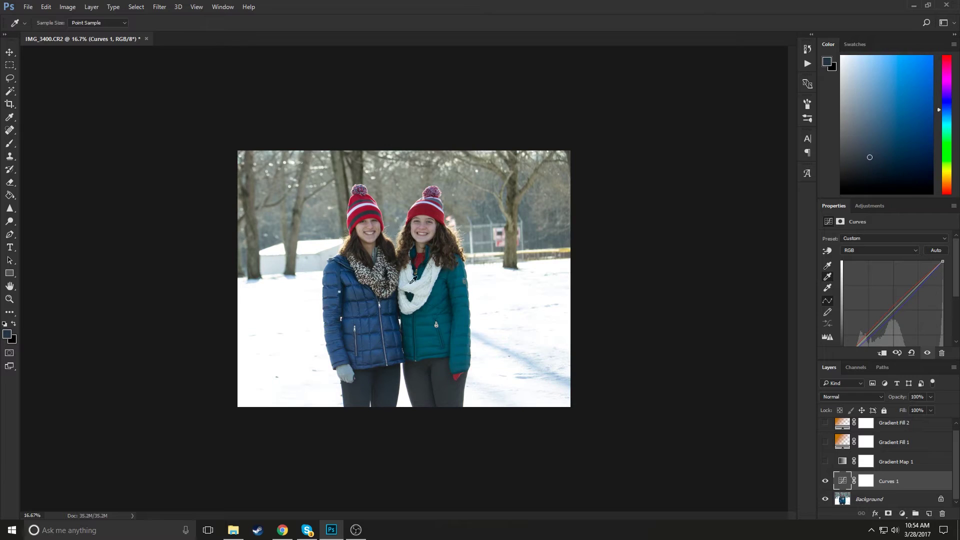
{"action": "left_click", "coordinate": [825, 484]}
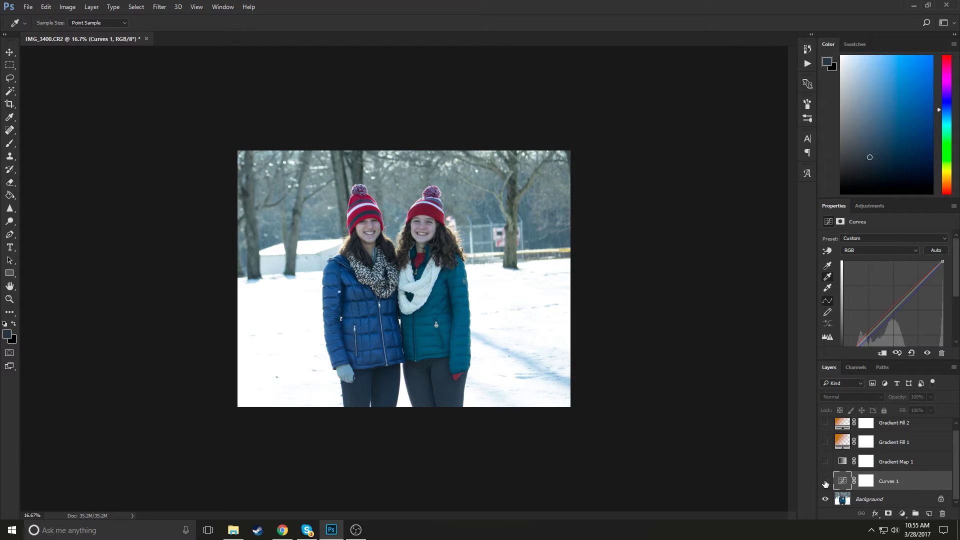
{"action": "left_click", "coordinate": [825, 483]}
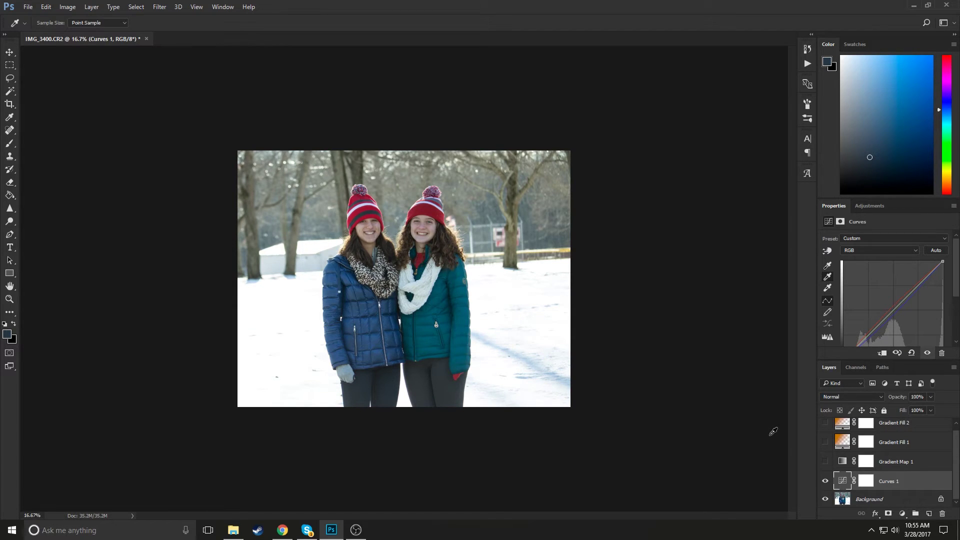
- Turn Gradient Map 1 back on and select it
{"action": "left_click", "coordinate": [826, 462]}
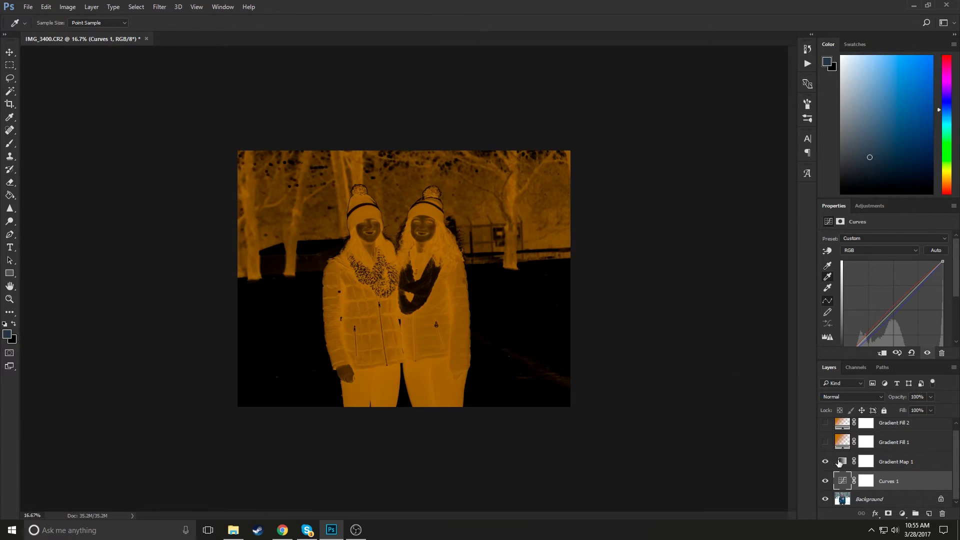
{"action": "left_click", "coordinate": [889, 462]}
{"action": "key", "text": "c"}
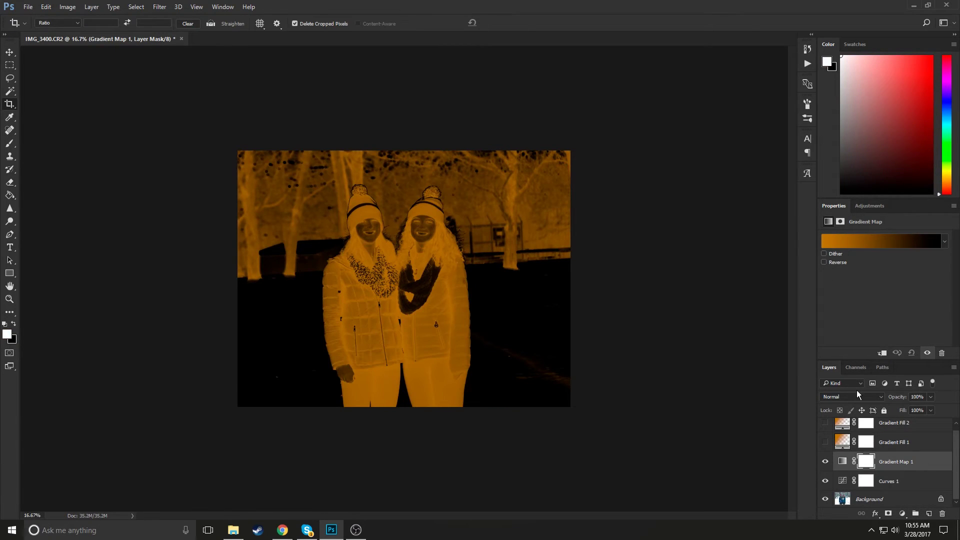
- Apply the Violet, Orange preset to the map with its dark stop set to #190a59
{"action": "left_click", "coordinate": [862, 240]}
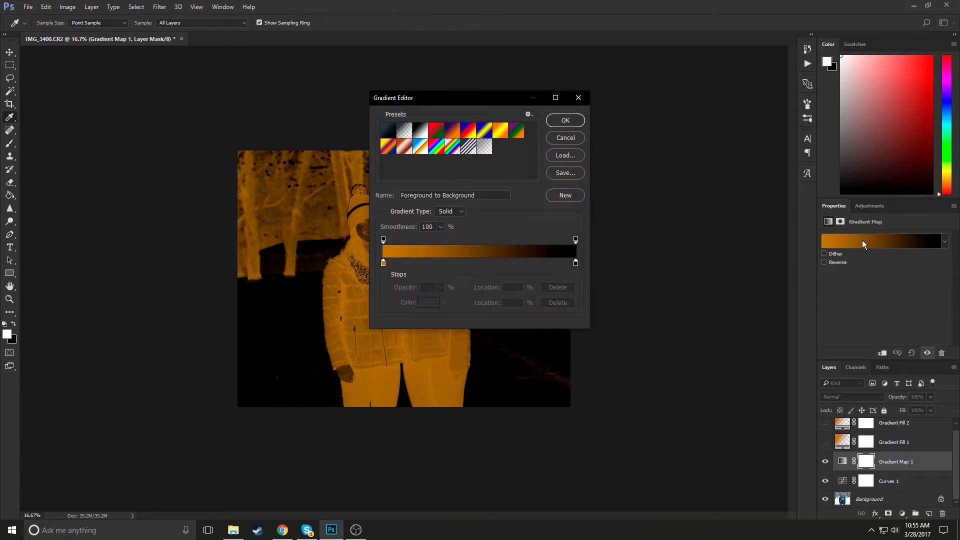
{"action": "left_click_drag", "start_coordinate": [420, 96], "coordinate": [594, 135]}
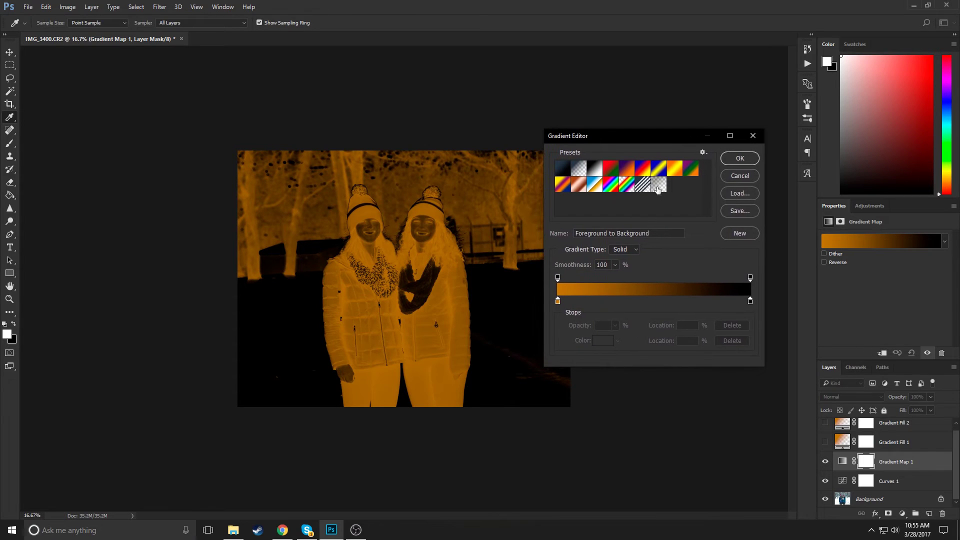
{"action": "left_click", "coordinate": [627, 169]}
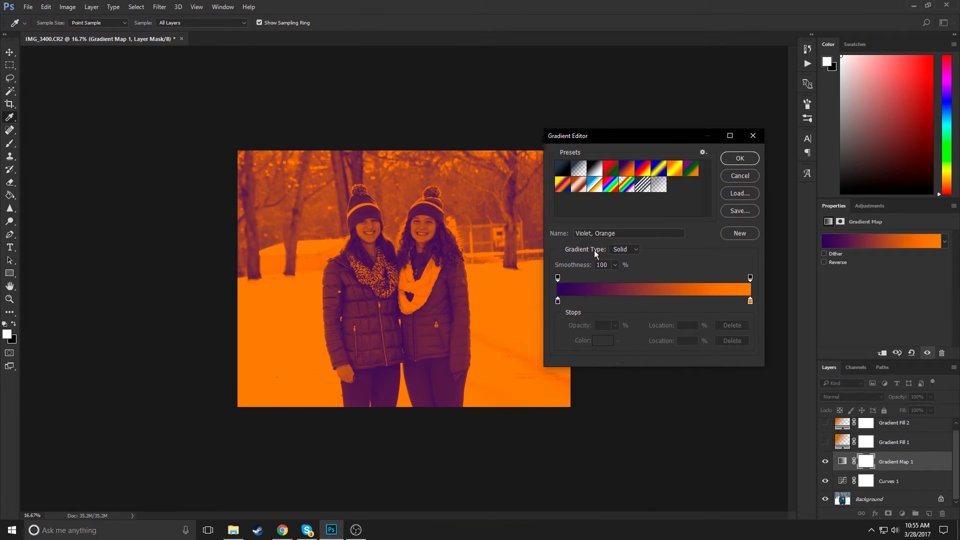
{"action": "double_click", "coordinate": [558, 302]}
{"action": "left_click_drag", "start_coordinate": [494, 175], "coordinate": [494, 181]}
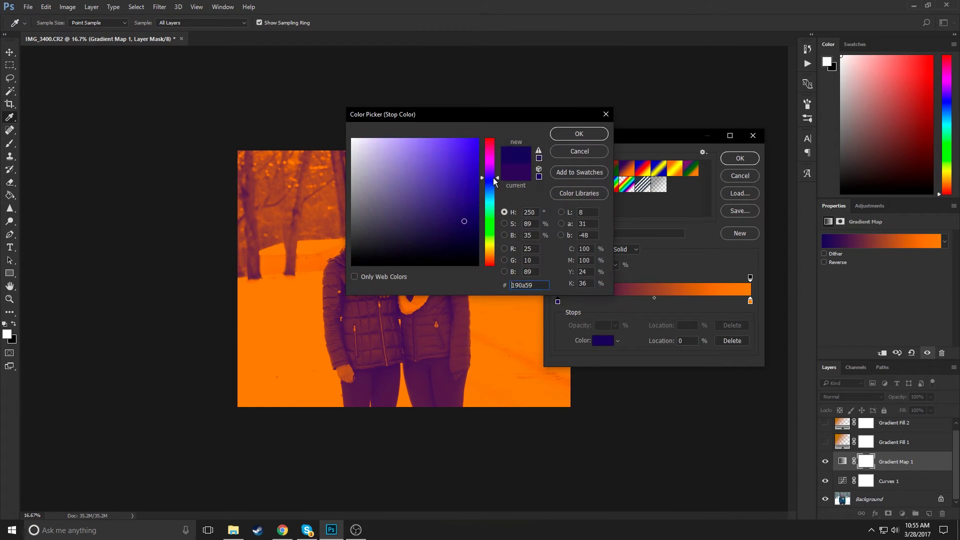
{"action": "left_click", "coordinate": [595, 134]}
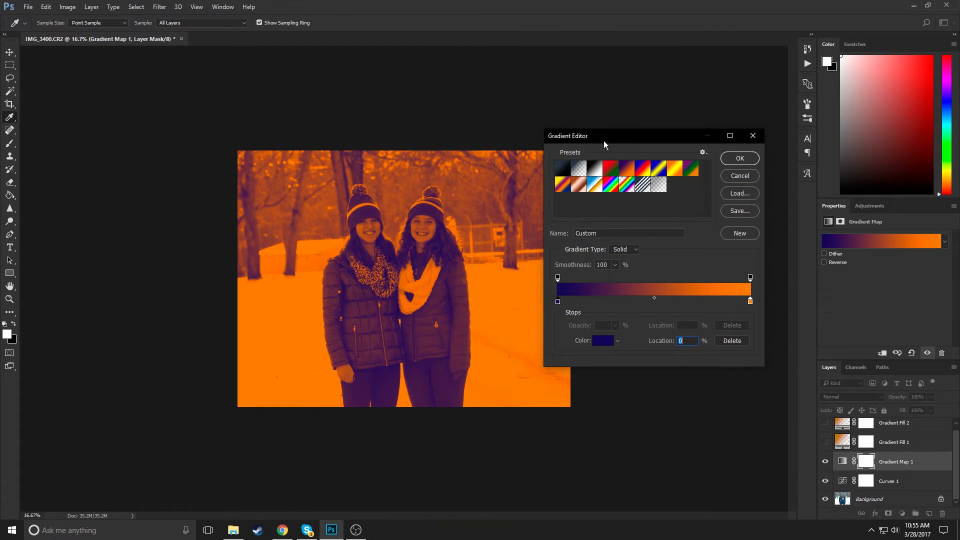
{"action": "left_click", "coordinate": [740, 158]}
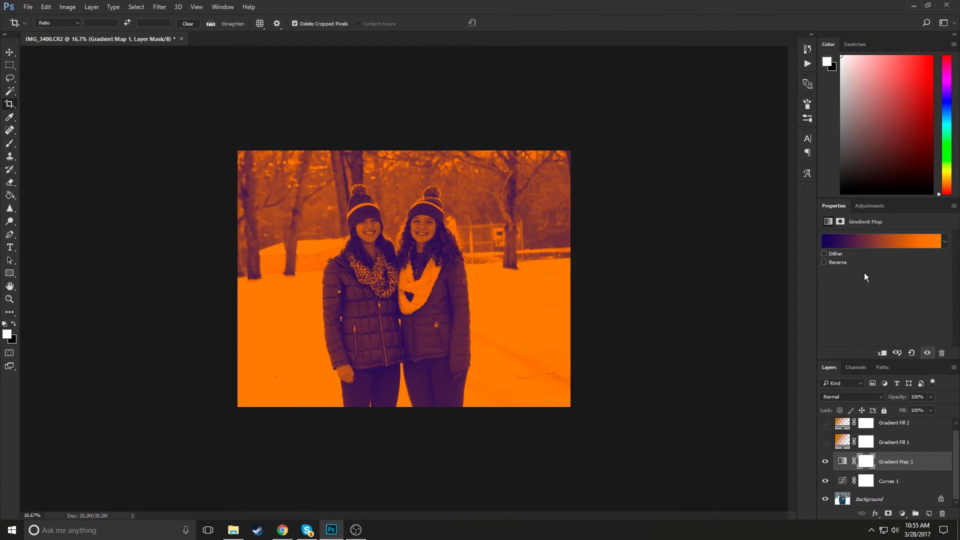
- Set Gradient Map 1 to Soft Light blend mode at 32% opacity
{"action": "left_click", "coordinate": [849, 398]}
{"action": "left_click", "coordinate": [854, 303]}
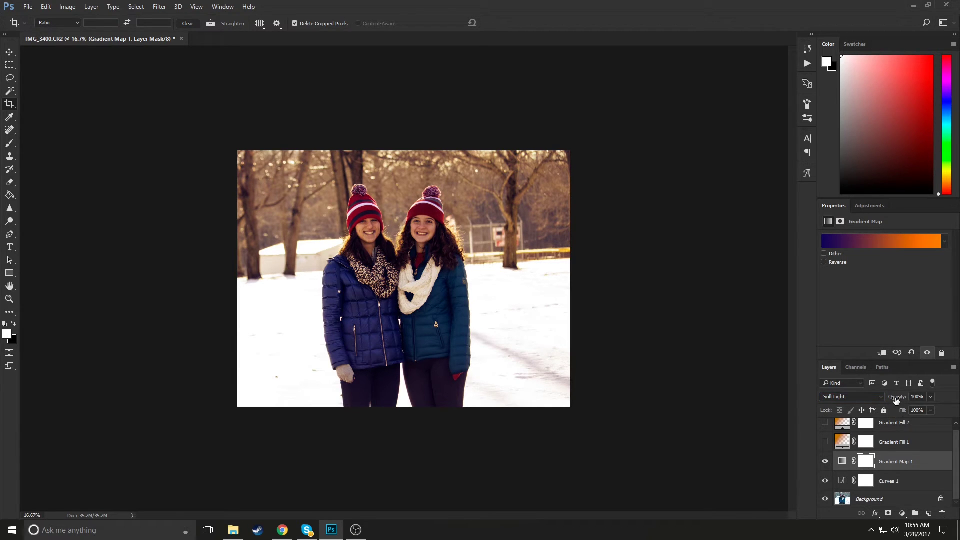
{"action": "left_click_drag", "start_coordinate": [896, 399], "coordinate": [864, 405]}
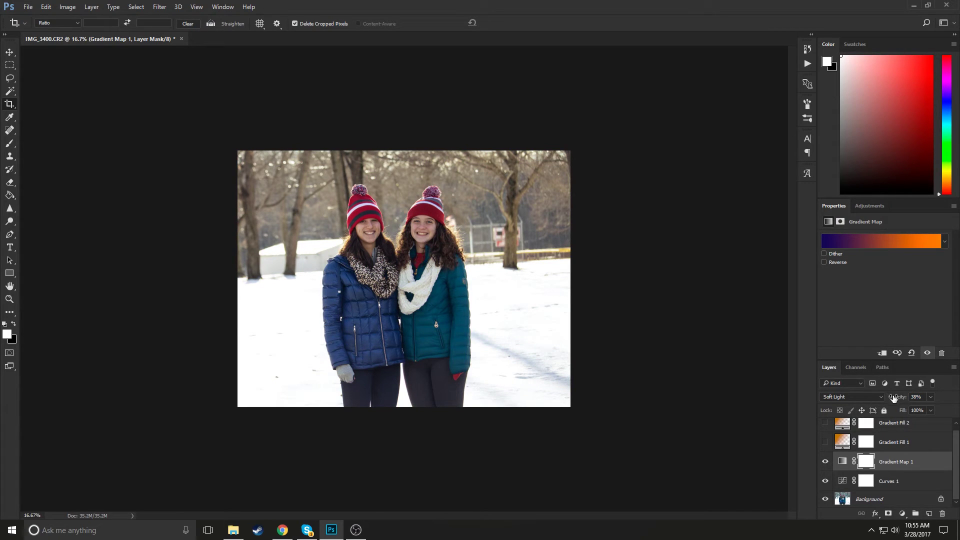
{"action": "left_click_drag", "start_coordinate": [894, 398], "coordinate": [892, 400]}
- Change the Gradient Map's orange end stop to a brighter orange, ff8a00
{"action": "left_click", "coordinate": [850, 240]}
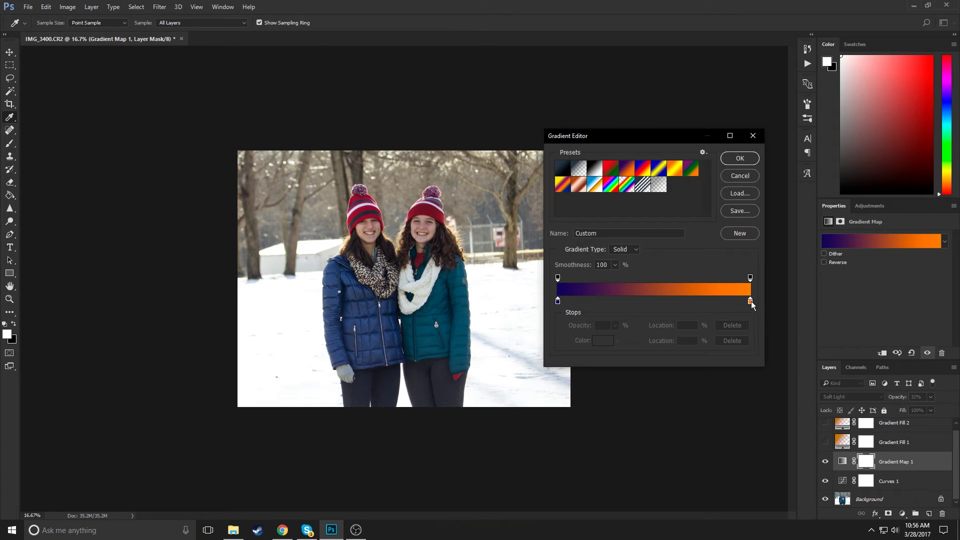
{"action": "double_click", "coordinate": [750, 301]}
{"action": "left_click_drag", "start_coordinate": [492, 254], "coordinate": [492, 249]}
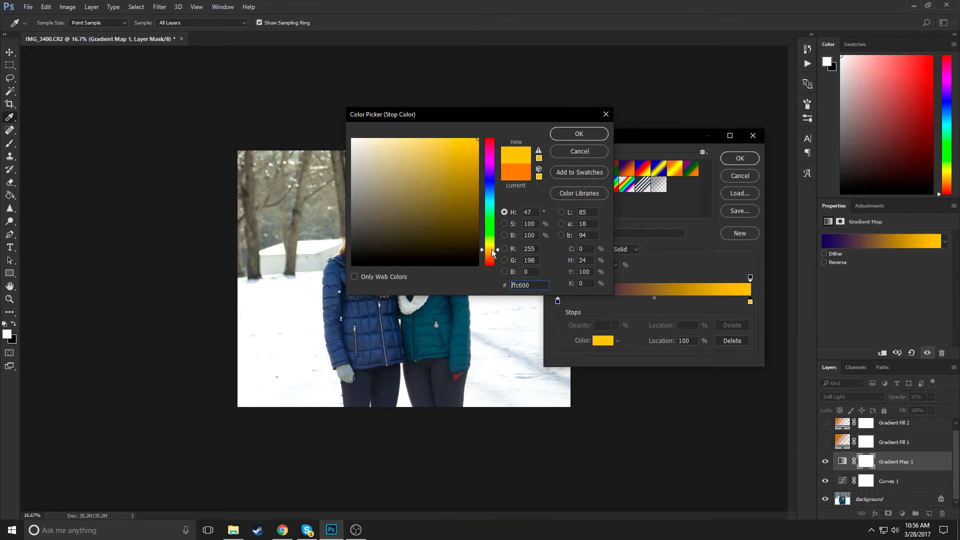
{"action": "left_click_drag", "start_coordinate": [447, 110], "coordinate": [607, 121]}
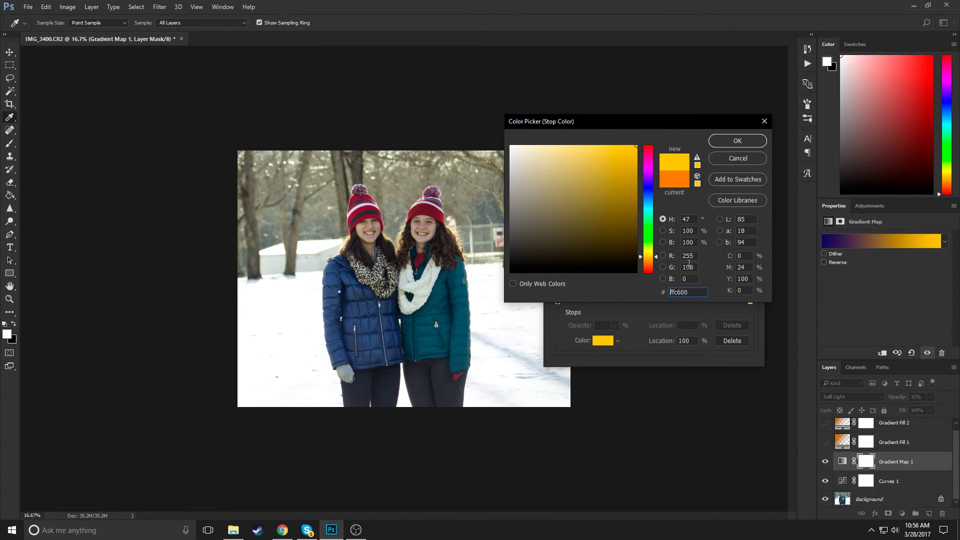
{"action": "left_click_drag", "start_coordinate": [649, 259], "coordinate": [647, 264]}
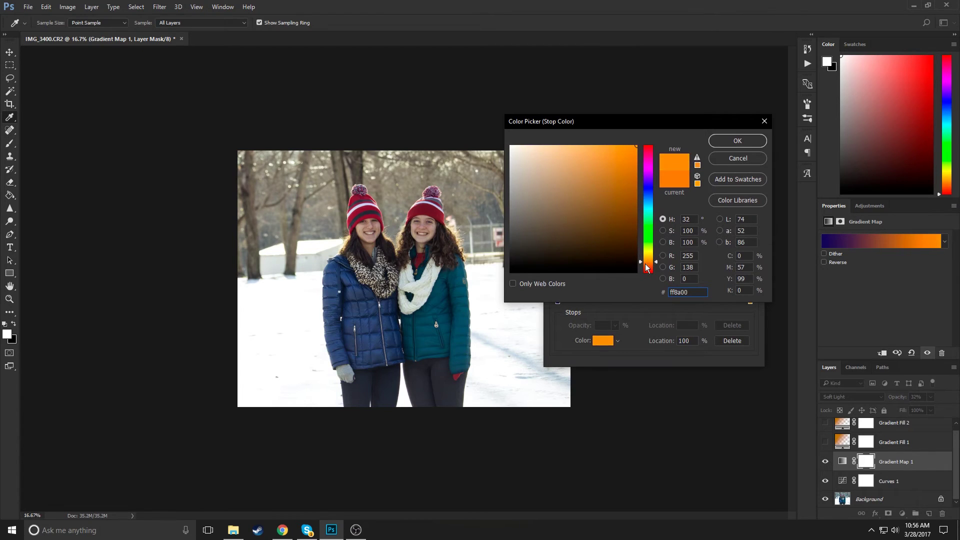
{"action": "left_click", "coordinate": [737, 142]}
{"action": "key", "text": "c"}
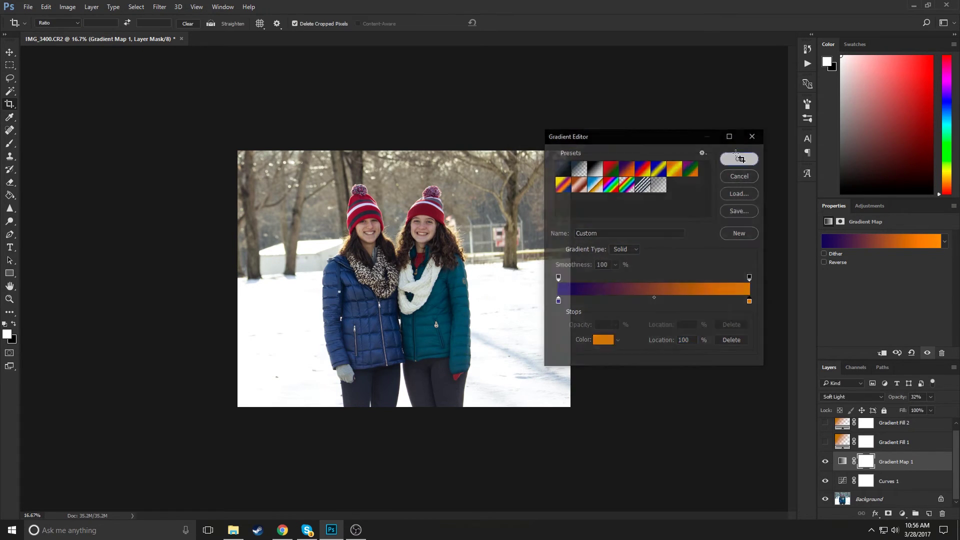
{"action": "left_click", "coordinate": [739, 159]}
- Show Gradient Fill 1 and change its gradient's left stop to light pink (ff8ce3)
{"action": "left_click", "coordinate": [825, 442]}
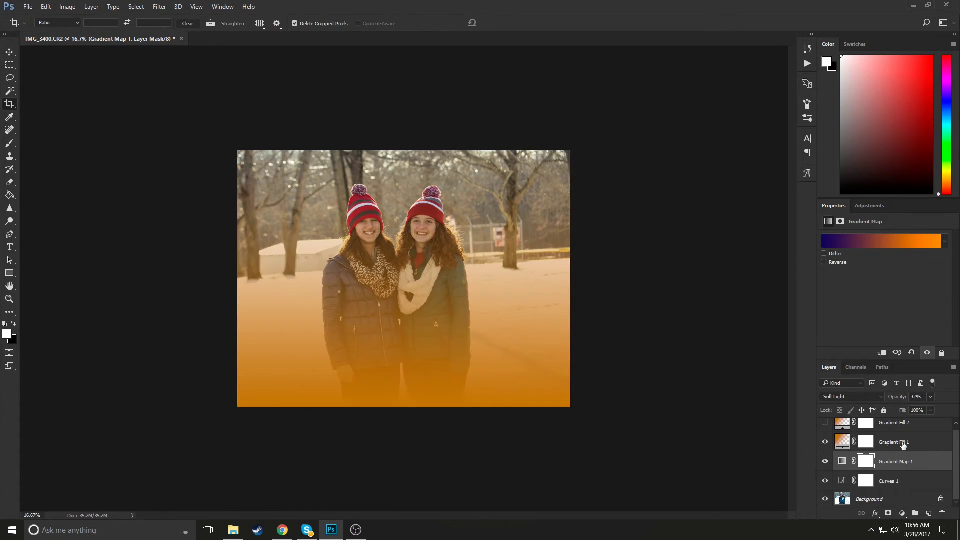
{"action": "left_click", "coordinate": [903, 446]}
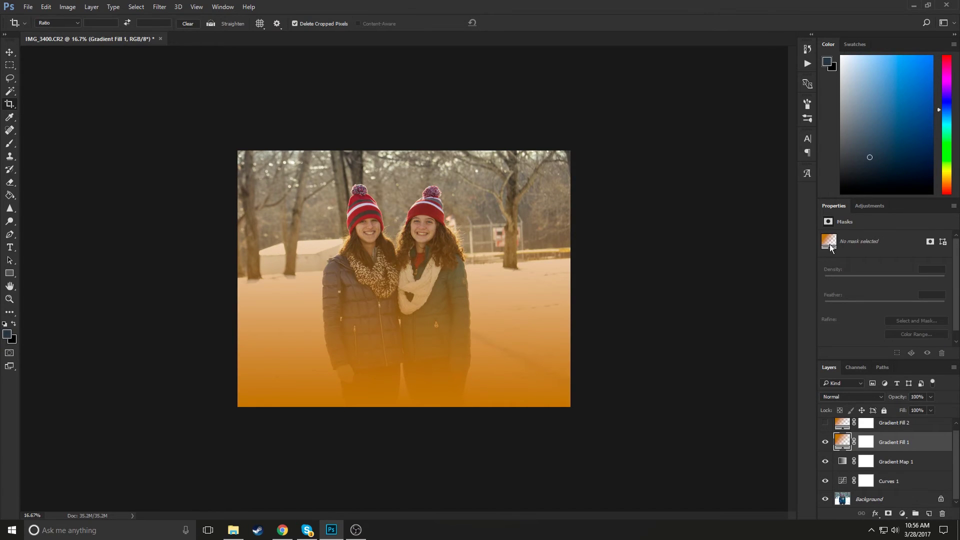
{"action": "double_click", "coordinate": [843, 443]}
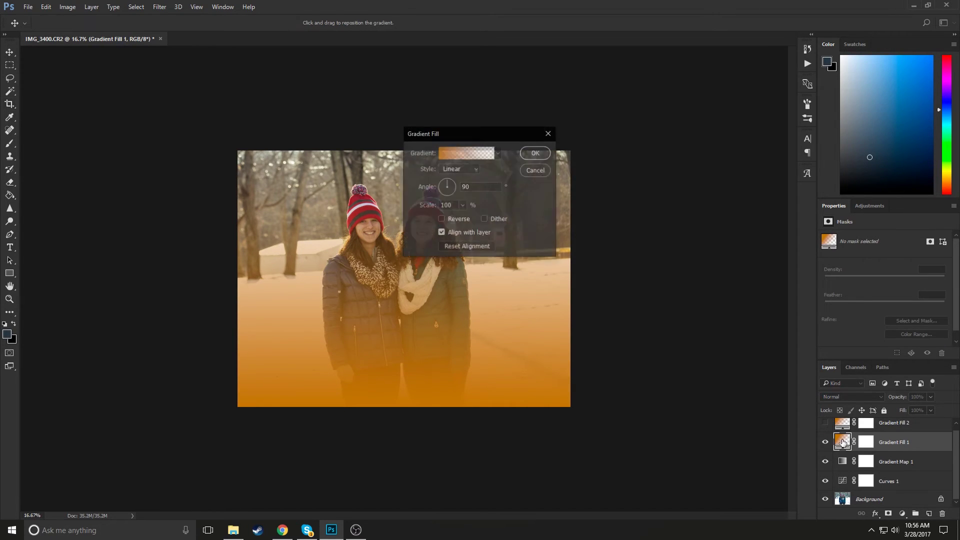
{"action": "left_click", "coordinate": [474, 154]}
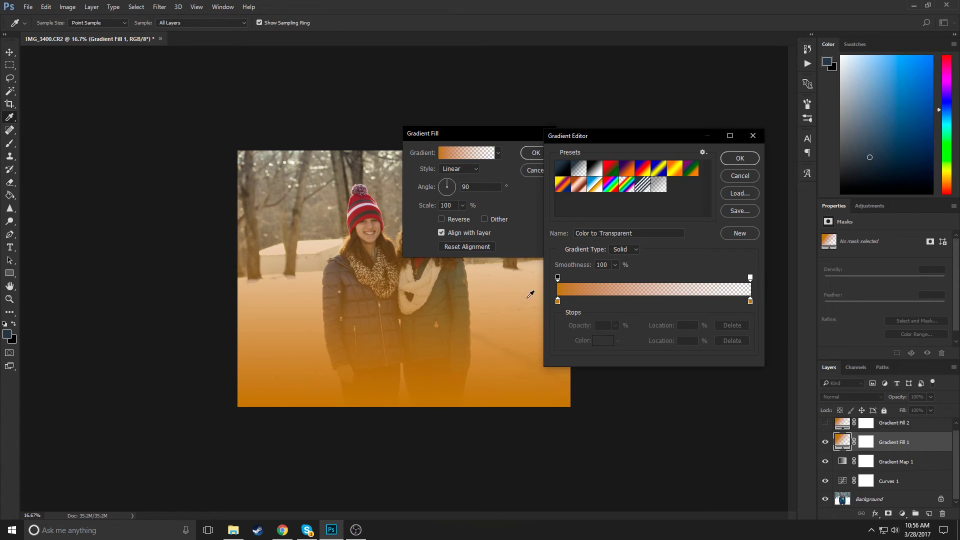
{"action": "double_click", "coordinate": [558, 302]}
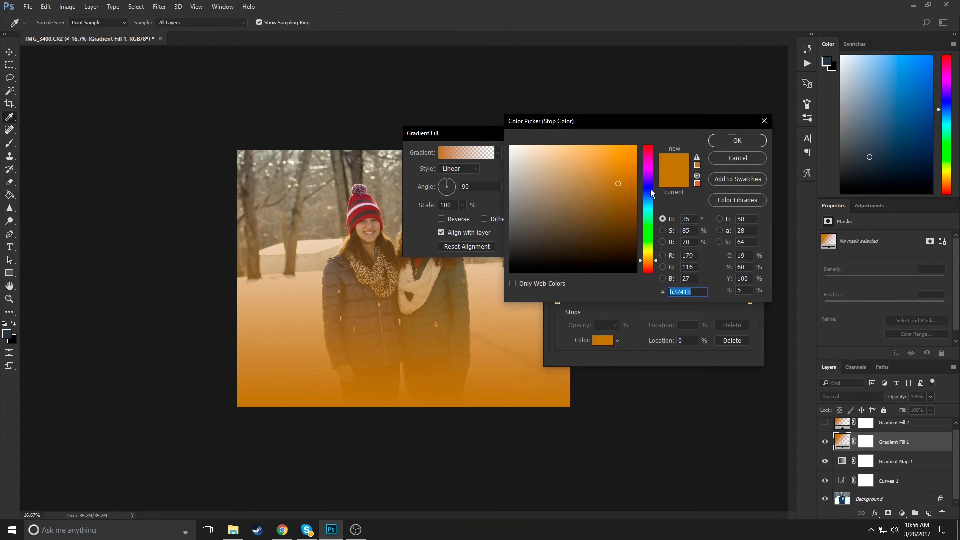
{"action": "left_click", "coordinate": [649, 162]}
{"action": "left_click_drag", "start_coordinate": [600, 170], "coordinate": [585, 107]}
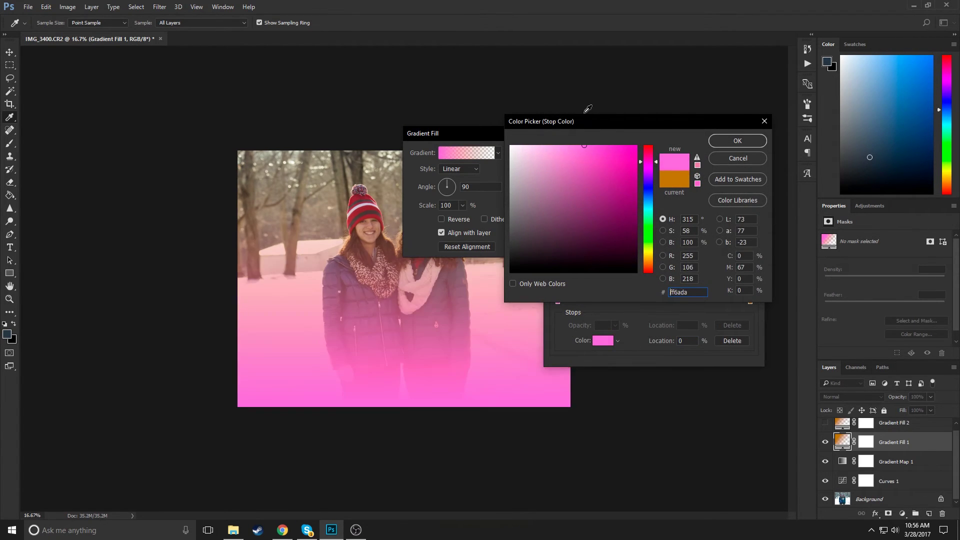
{"action": "left_click_drag", "start_coordinate": [550, 159], "coordinate": [567, 125]}
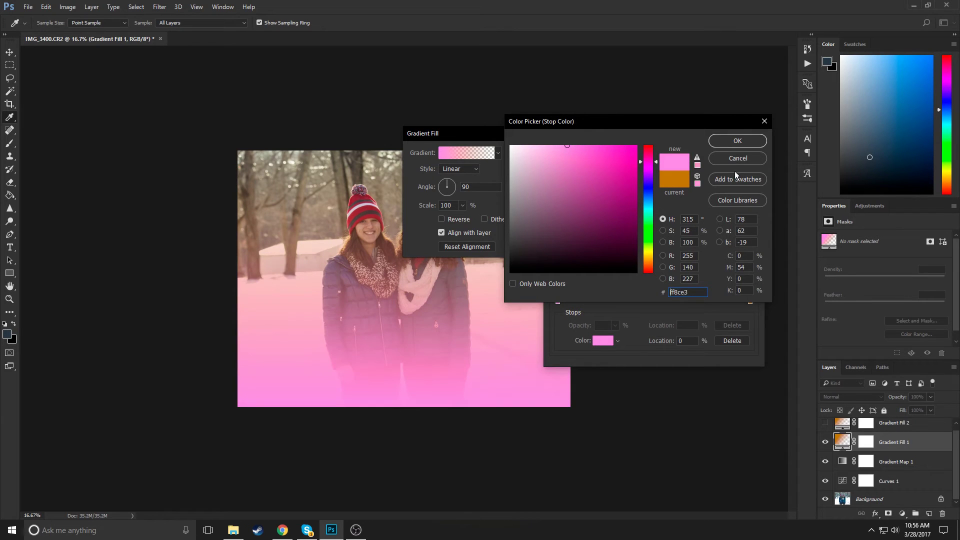
{"action": "left_click", "coordinate": [738, 140]}
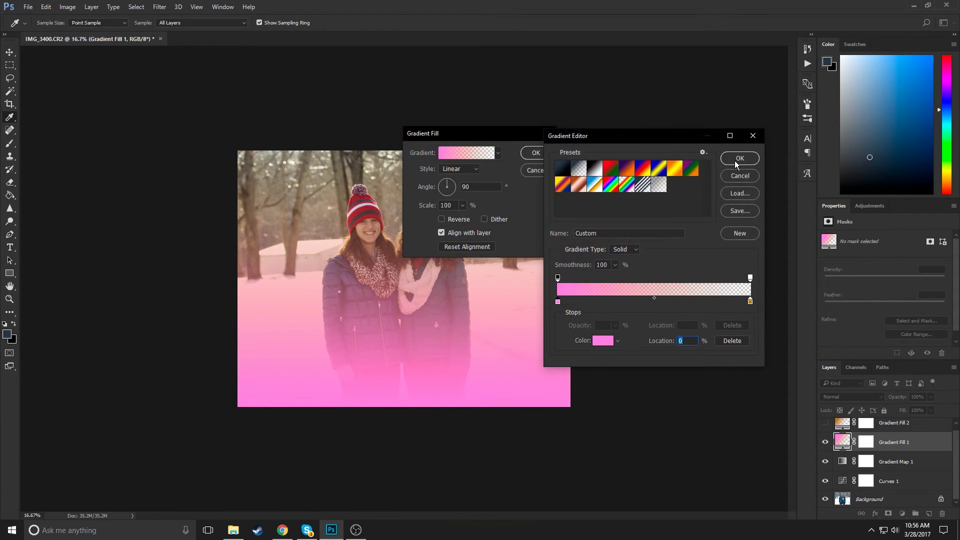
{"action": "left_click", "coordinate": [736, 159]}
{"action": "key", "text": "Return"}
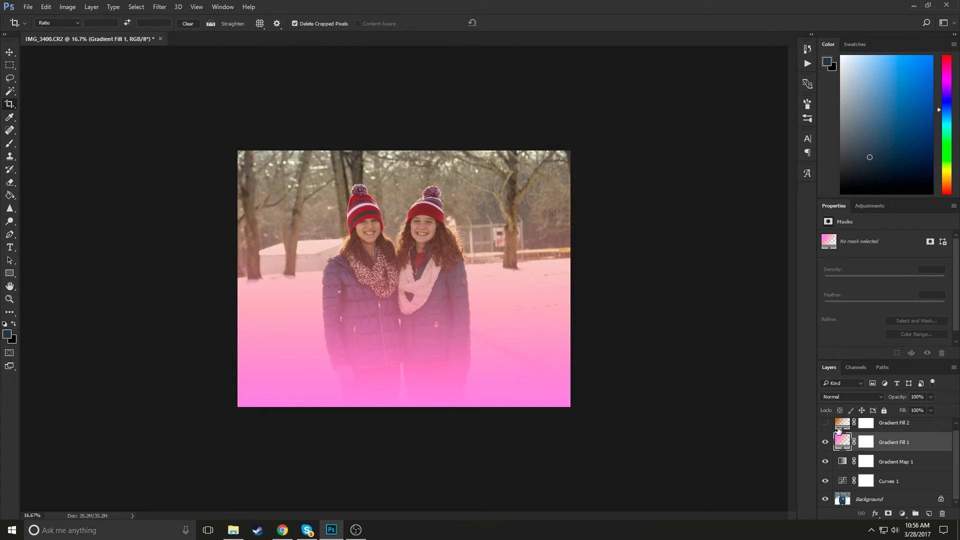
- Set Gradient Fill 1's angle to -135.91° so the pink washes in from the upper right
{"action": "double_click", "coordinate": [842, 442]}
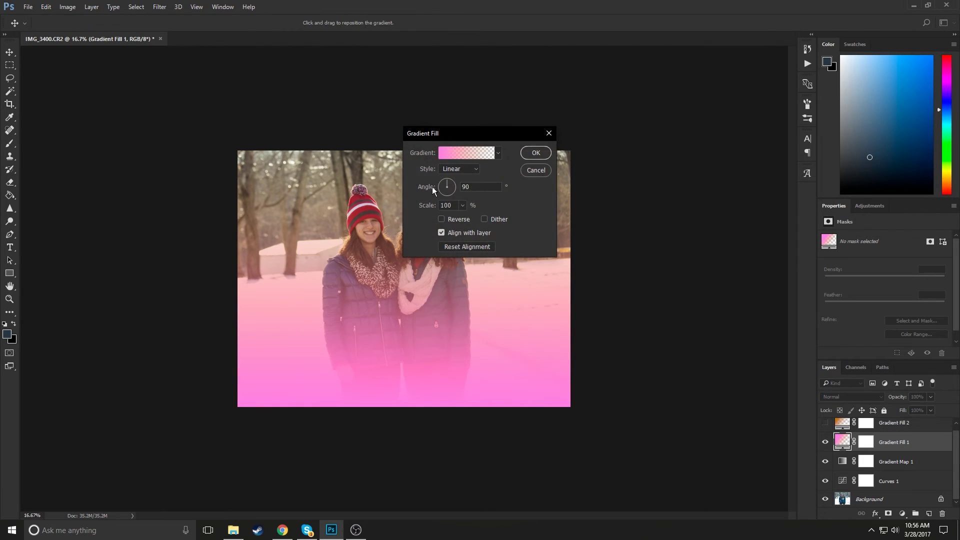
{"action": "left_click", "coordinate": [444, 191]}
{"action": "left_click_drag", "start_coordinate": [436, 199], "coordinate": [433, 201]}
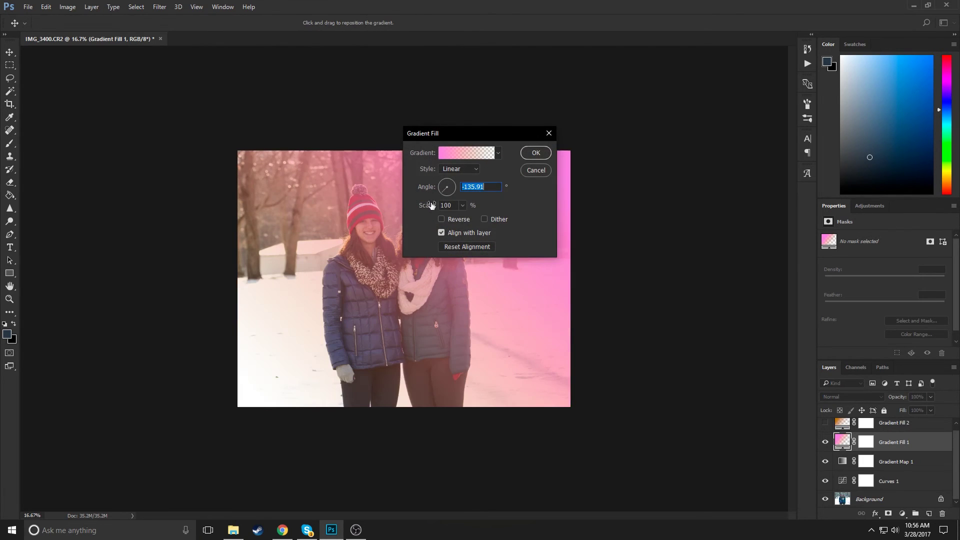
{"action": "left_click_drag", "start_coordinate": [429, 133], "coordinate": [658, 216]}
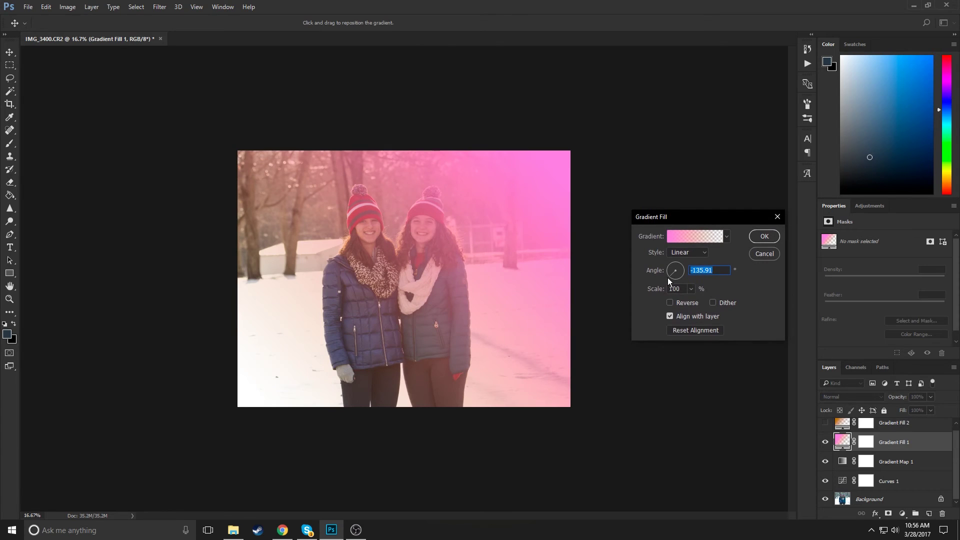
- Set Gradient Fill 1 to Screen blend mode at 55% opacity
{"action": "left_click", "coordinate": [771, 240]}
{"action": "left_click", "coordinate": [876, 400]}
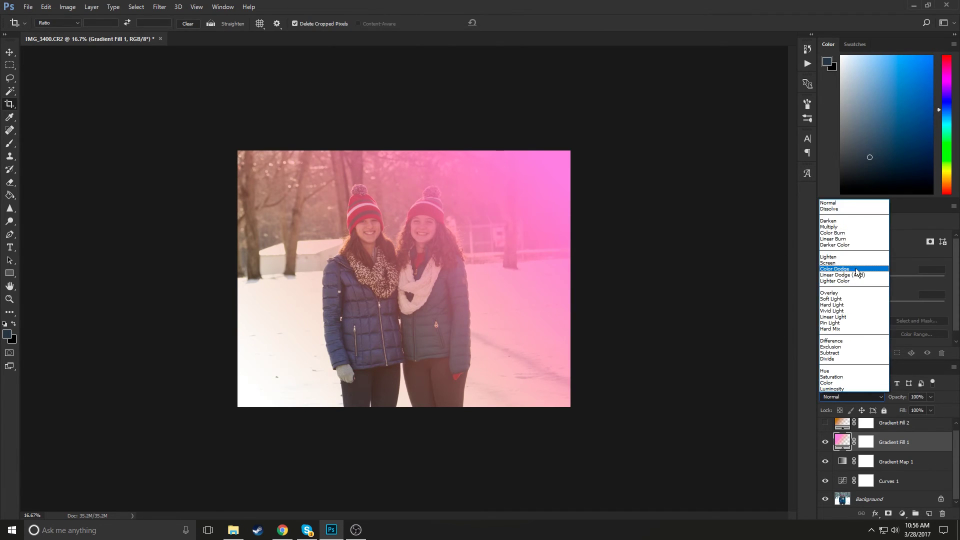
{"action": "left_click", "coordinate": [851, 263]}
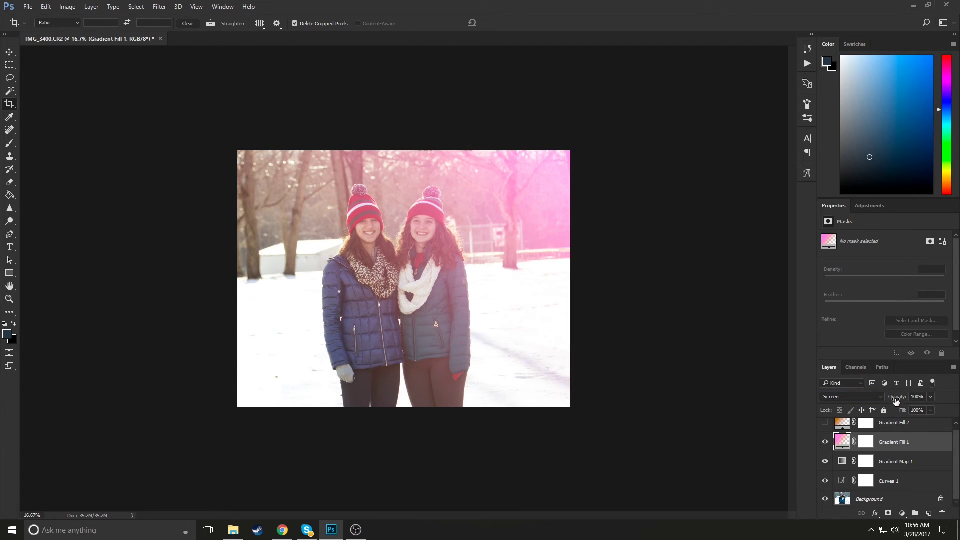
{"action": "left_click_drag", "start_coordinate": [898, 400], "coordinate": [873, 403]}
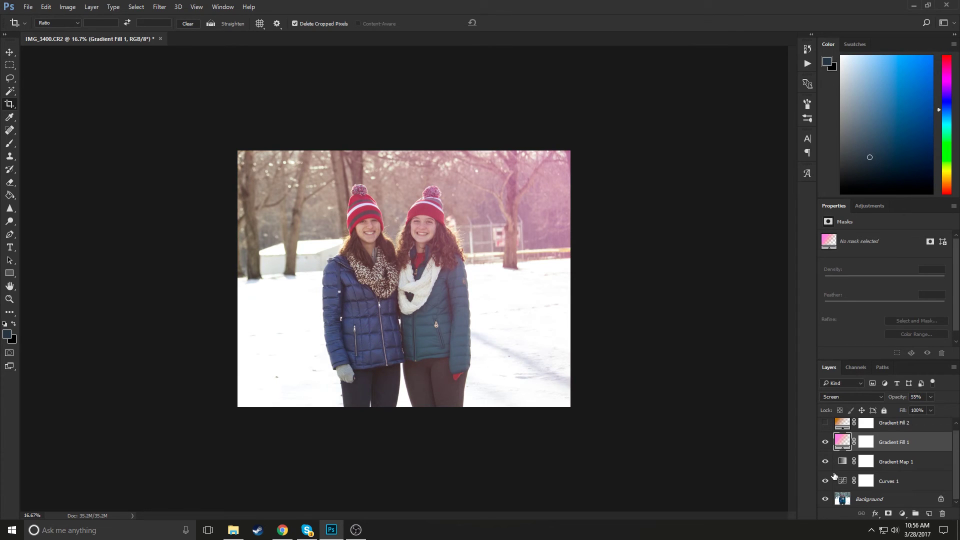
- Toggle the pink fill to compare, leaving it and Gradient Map 1 hidden
{"action": "left_click", "coordinate": [826, 442]}
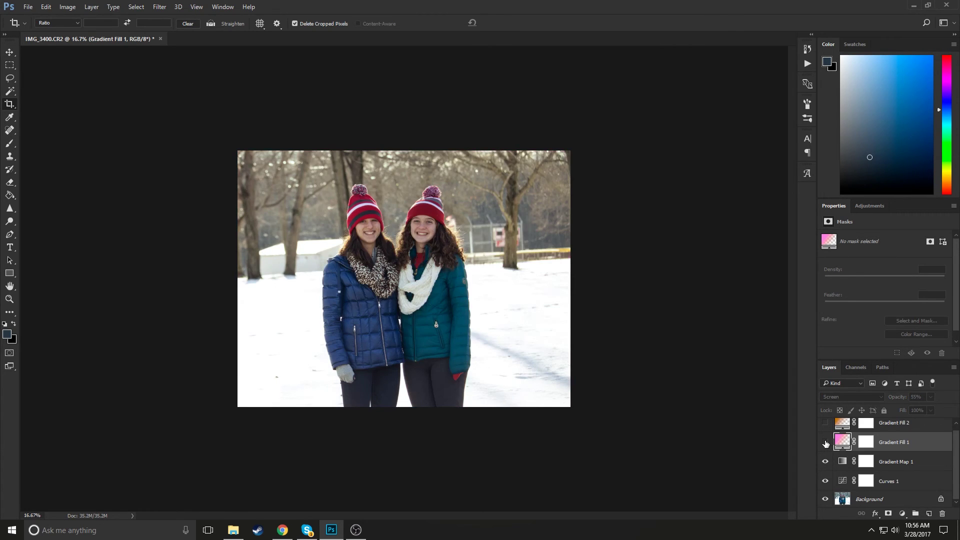
{"action": "left_click", "coordinate": [826, 442]}
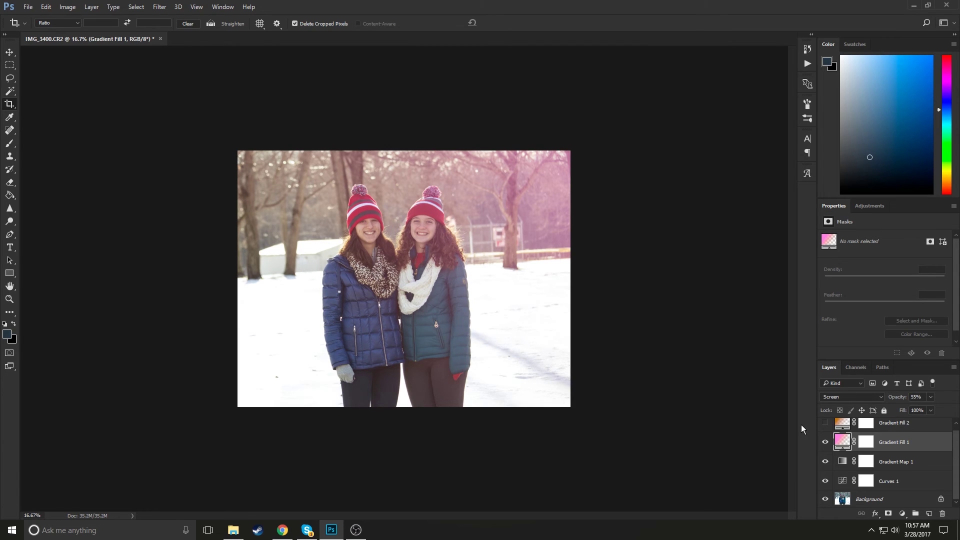
{"action": "left_click", "coordinate": [825, 442]}
{"action": "left_click", "coordinate": [826, 442]}
{"action": "scroll", "coordinate": [862, 467], "scroll_direction": "up", "scroll_amount": 1}
{"action": "scroll", "coordinate": [862, 467], "scroll_direction": "down", "scroll_amount": 1}
{"action": "left_click_drag", "start_coordinate": [825, 481], "coordinate": [825, 444]}
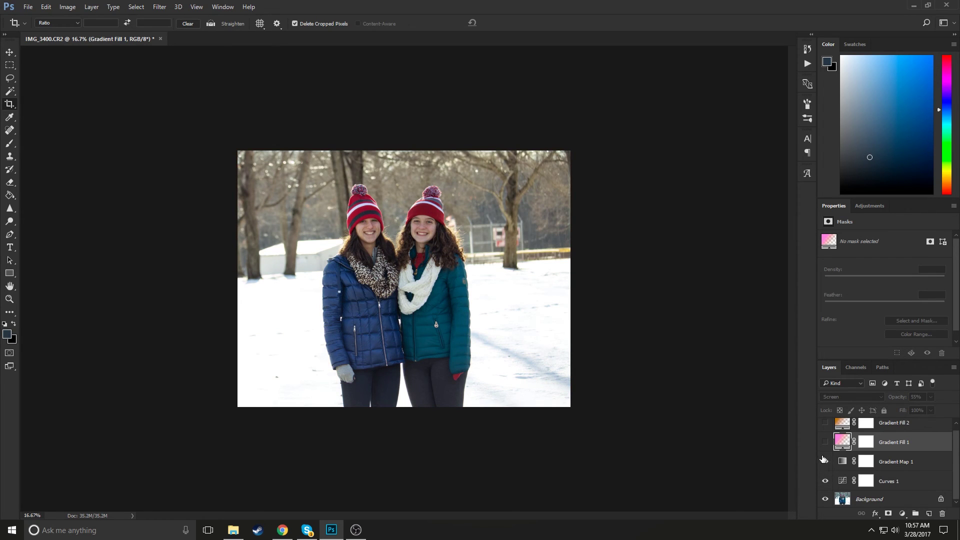
- Add a Blue, Red, Yellow Screen gradient fill at 29% and lower Gradient Fill 1 to 35%
{"action": "left_click", "coordinate": [825, 441]}
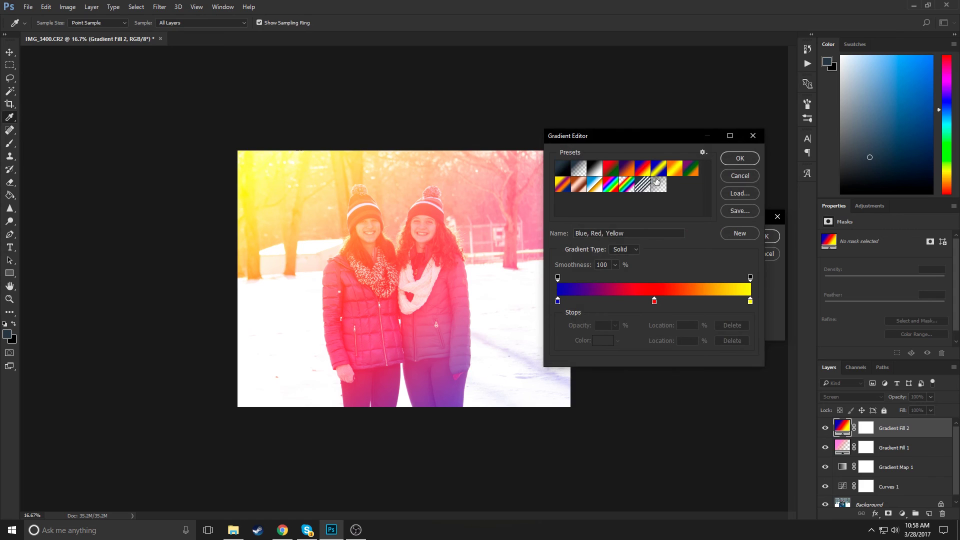
{"action": "left_click", "coordinate": [731, 160]}
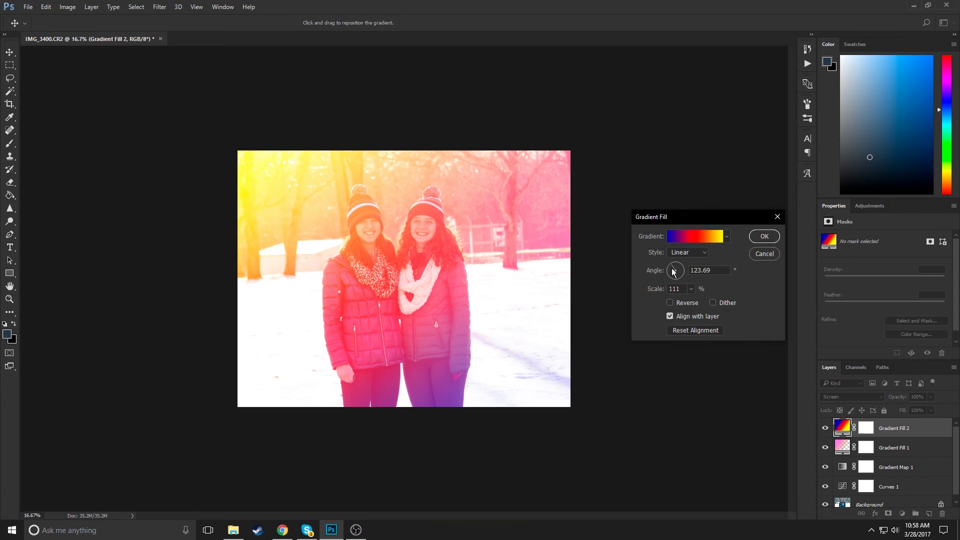
{"action": "left_click", "coordinate": [764, 236]}
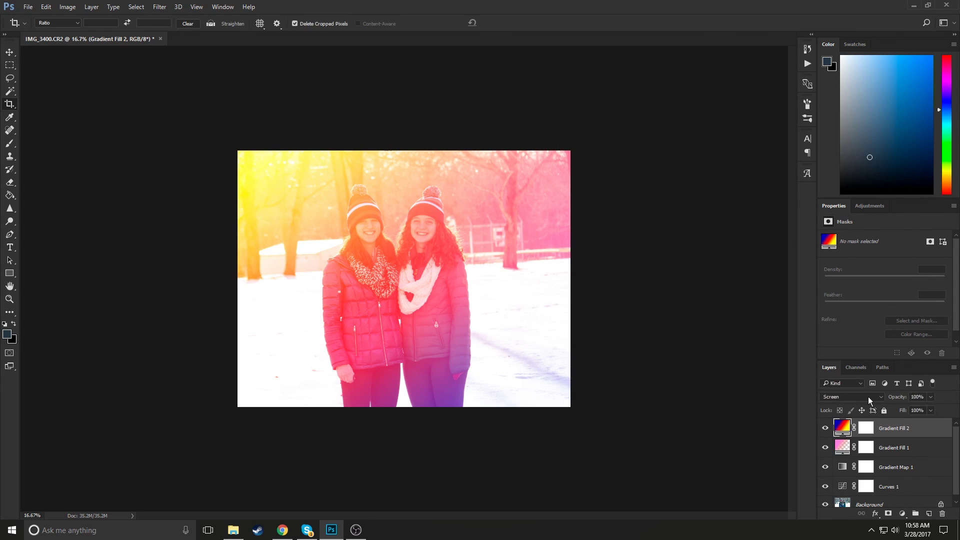
{"action": "left_click_drag", "start_coordinate": [896, 396], "coordinate": [861, 405]}
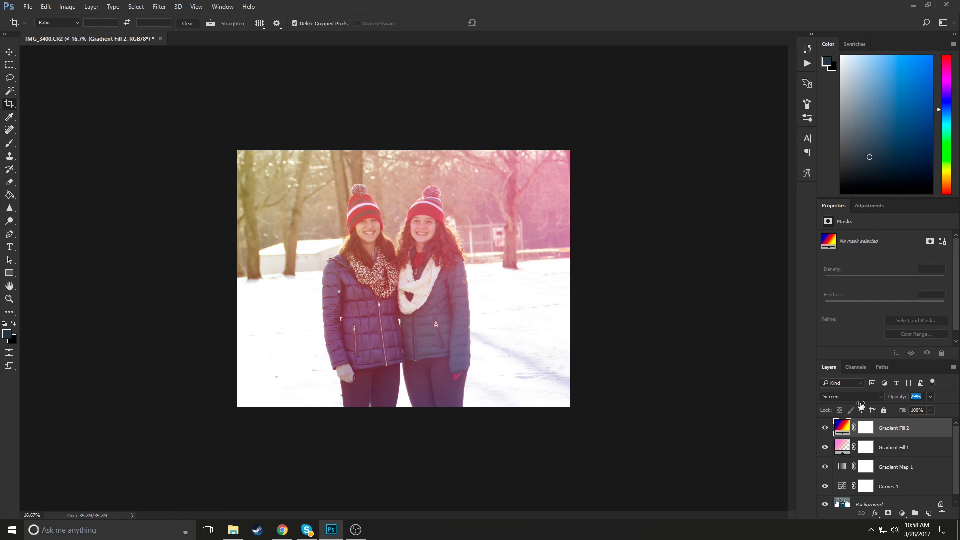
{"action": "left_click", "coordinate": [879, 450]}
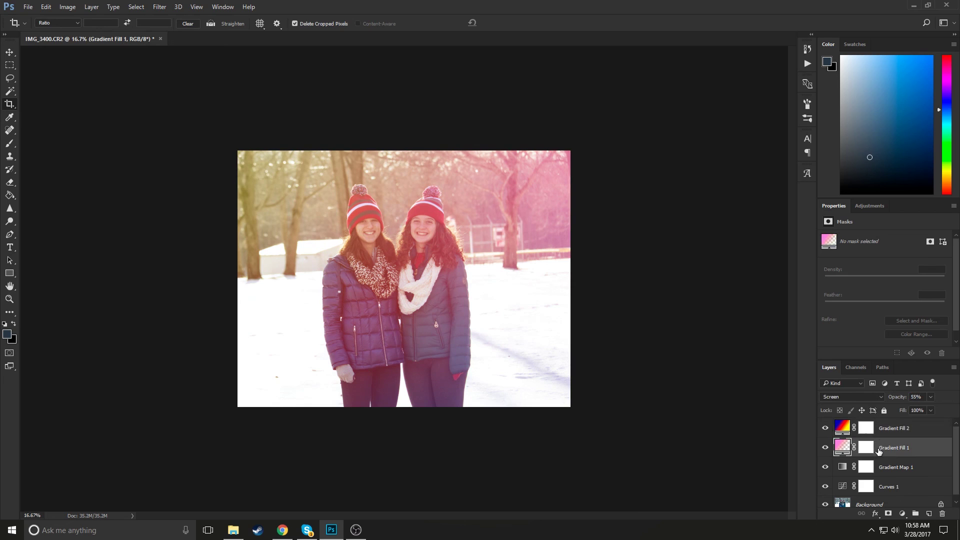
{"action": "left_click_drag", "start_coordinate": [898, 400], "coordinate": [887, 402]}
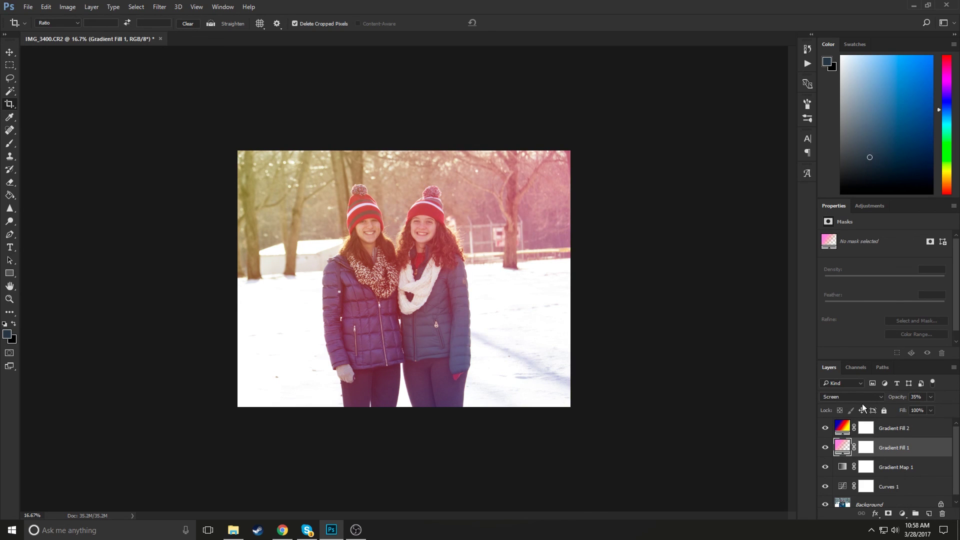
- Activate the Crop tool (C) to place a crop frame over the whole graded photo
{"action": "key", "text": "c"}
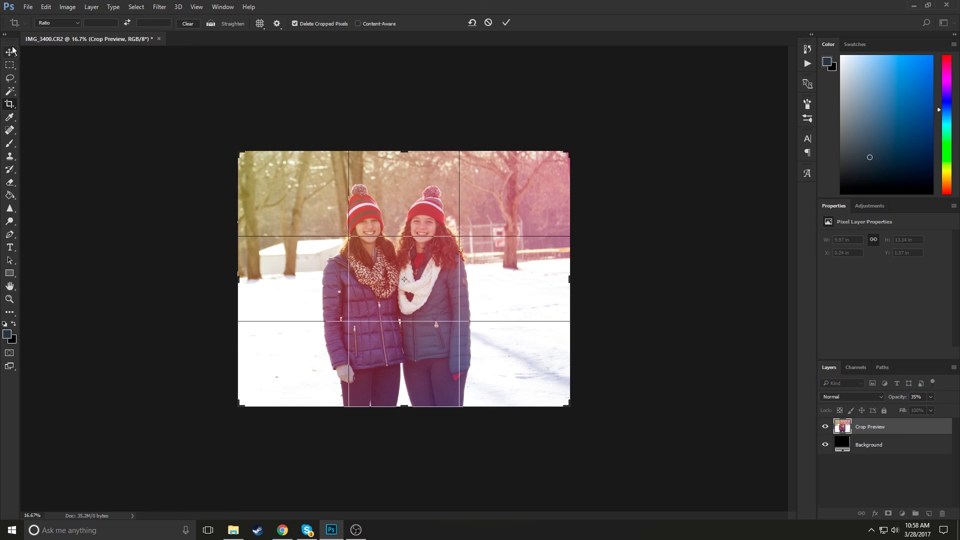